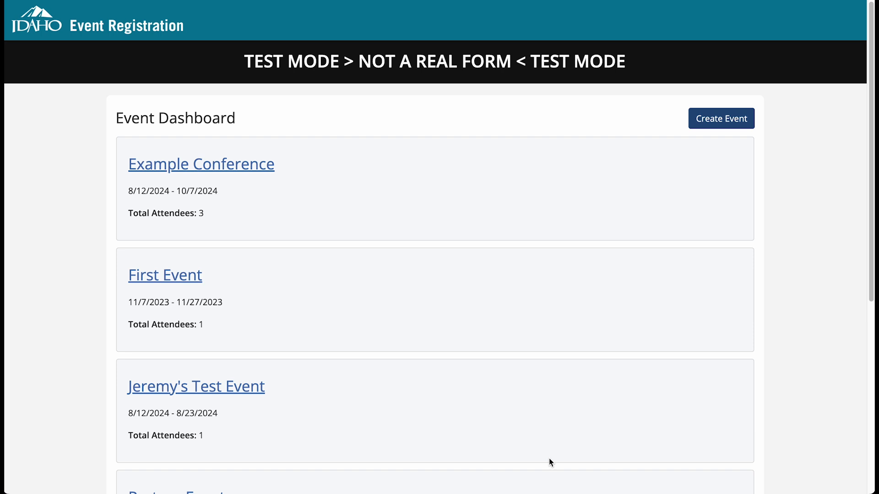
Create a new event named "Test Event" with the description "This is an example event".
click(716, 123)
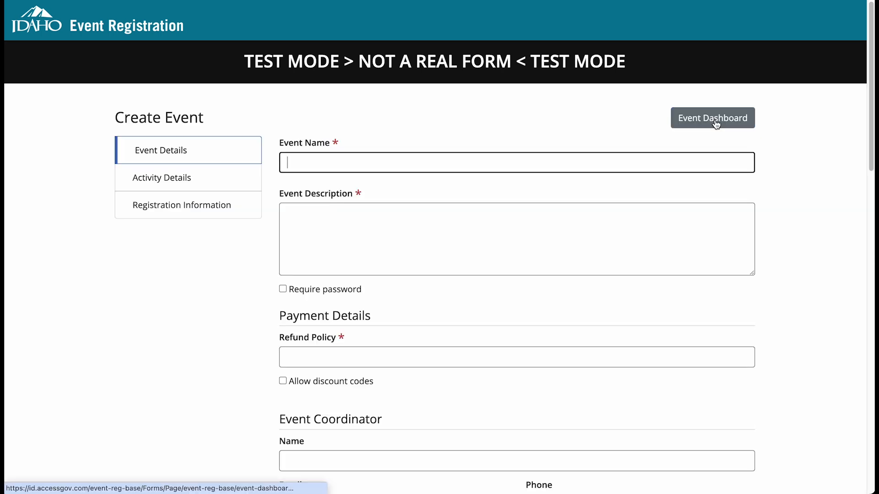
text(Test Event)
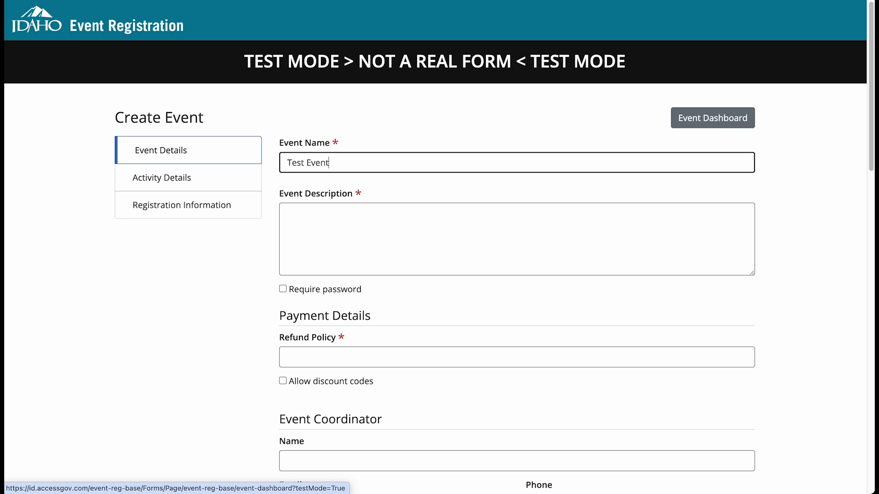
key(Tab)
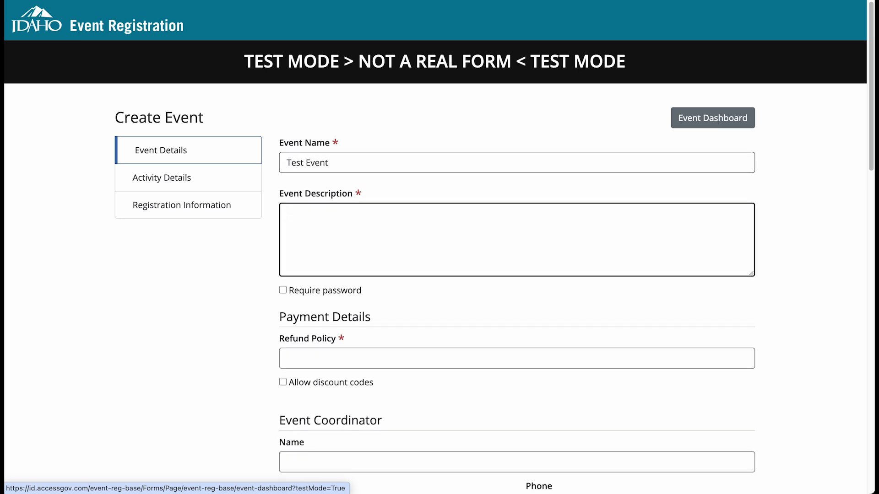
text(This is an example event)
key(Tab)
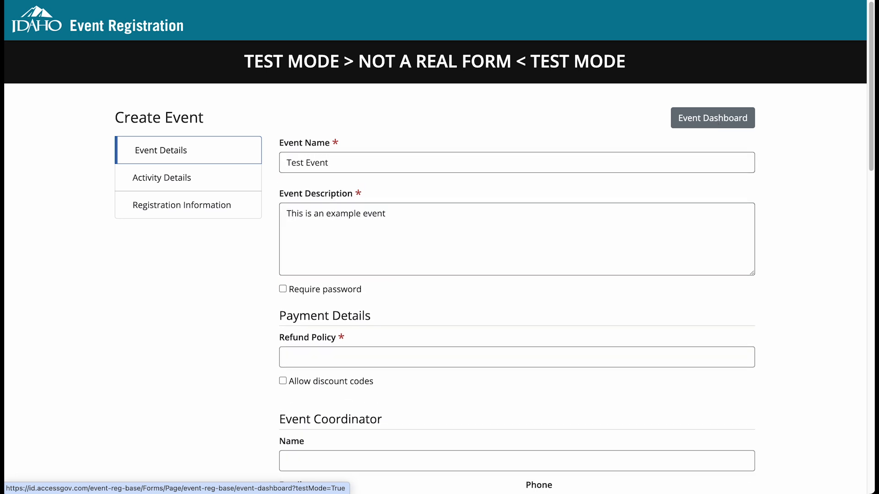
Set the refund policy to "No refunds" and allow the discount code test123 with $5.00 off the total price.
click(422, 356)
scroll(518, 353, down, 3)
text(No refunds)
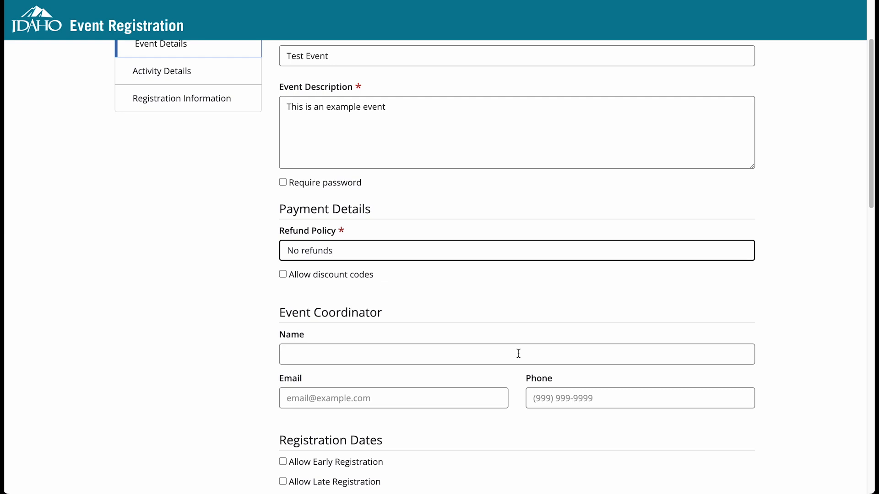
scroll(518, 353, down, 1)
click(357, 265)
click(339, 306)
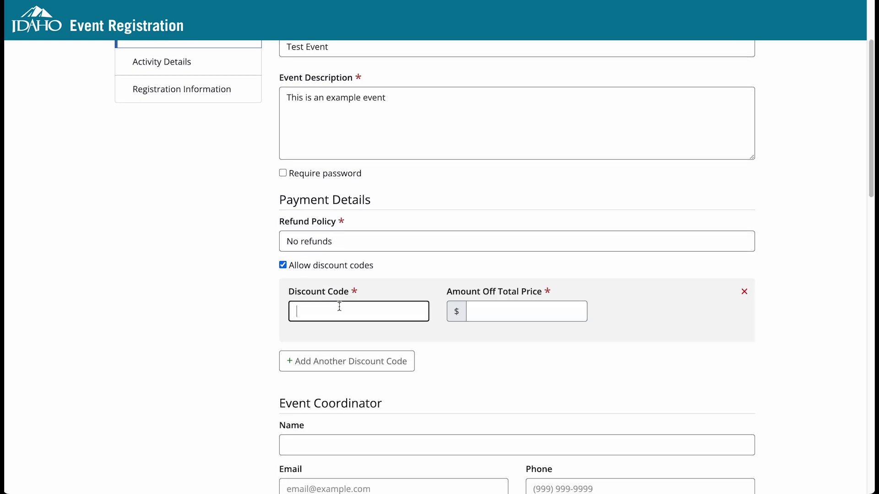
text(test123)
key(Tab)
text(5.00)
key(Tab)
Allow early registration beginning 08-12-2024, with regular registration beginning 08-26-2024 and ending after 09-20-2024.
scroll(349, 315, down, 4)
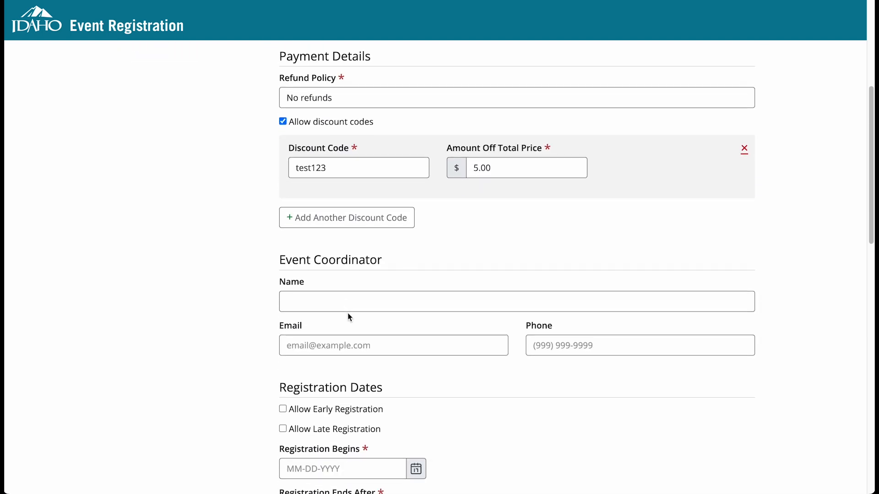
scroll(349, 316, down, 3)
click(347, 223)
click(415, 281)
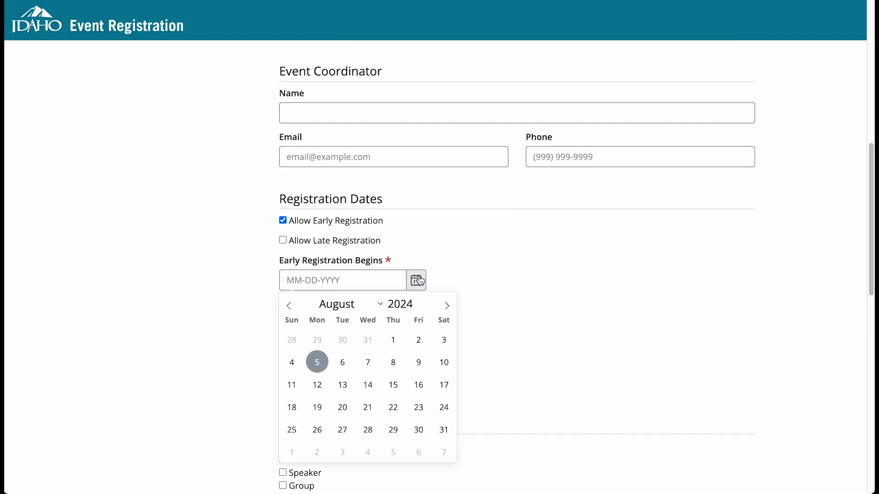
click(319, 384)
click(416, 345)
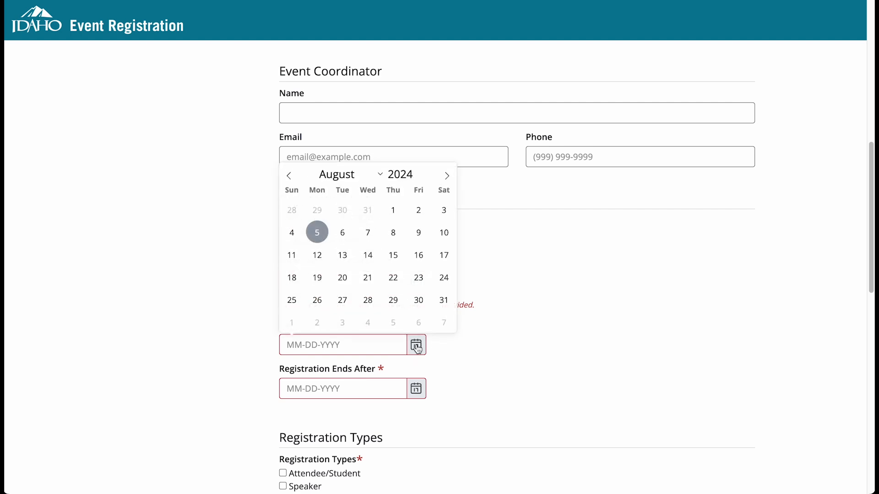
click(318, 300)
click(416, 389)
click(445, 221)
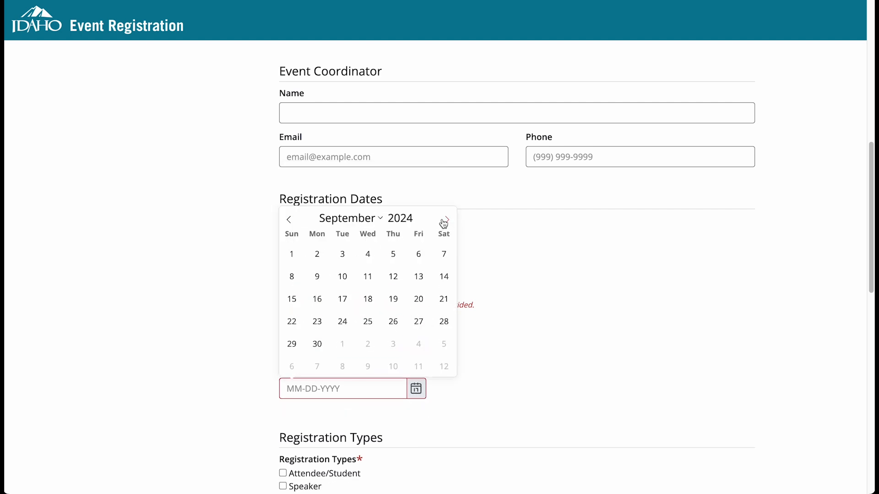
click(419, 299)
Enable the Attendee/Student and Speaker registration types for the event.
scroll(483, 358, down, 6)
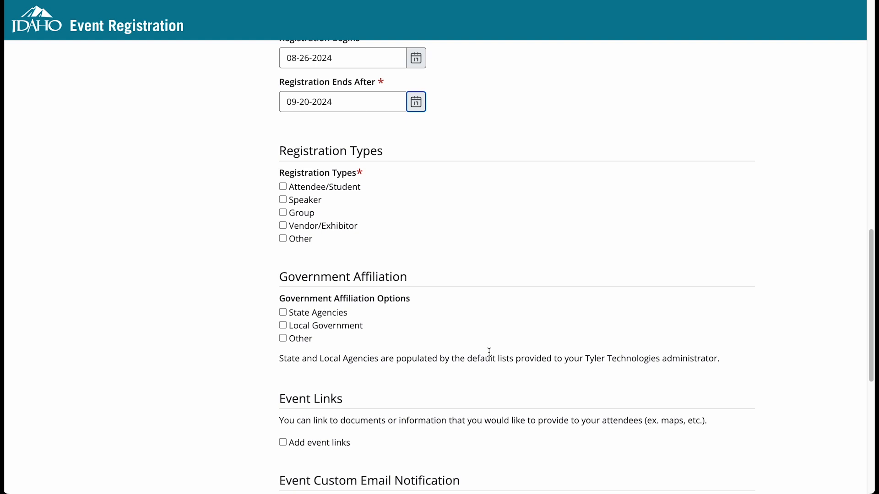
click(283, 187)
click(282, 199)
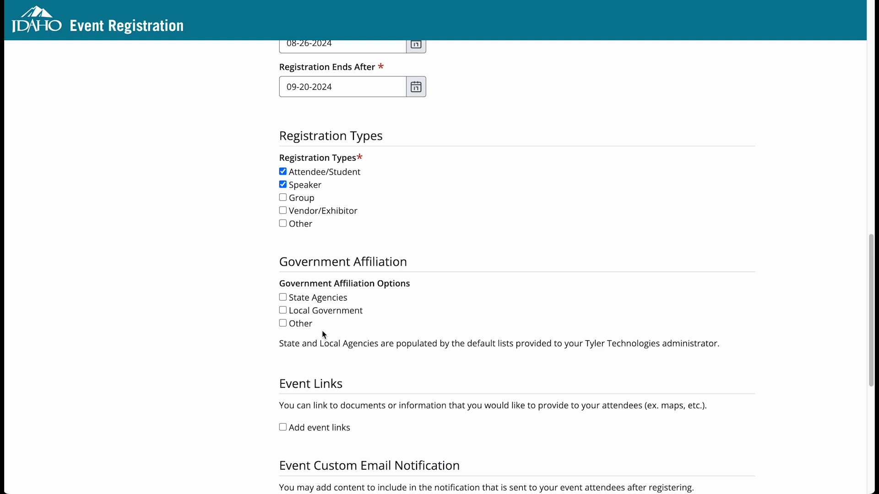
Add custom email notification content asking attendees to contact the coordinator, giving the contact's name and phone number.
scroll(323, 331, down, 3)
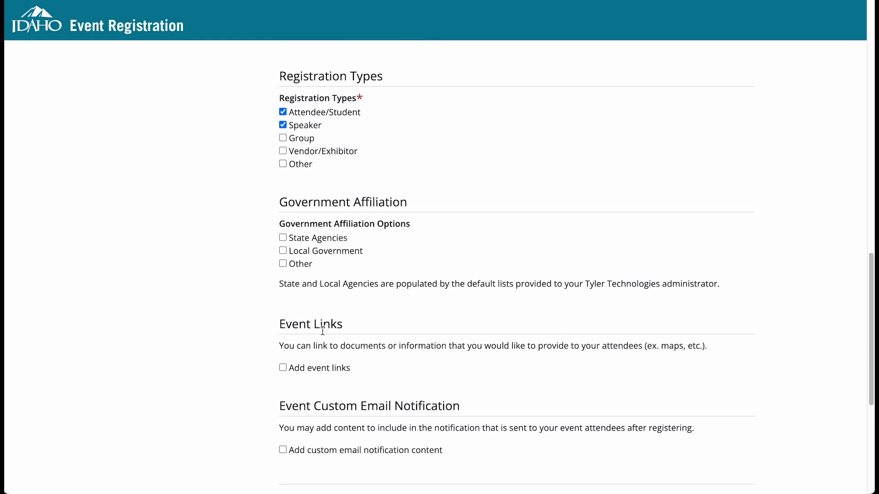
scroll(323, 331, down, 2)
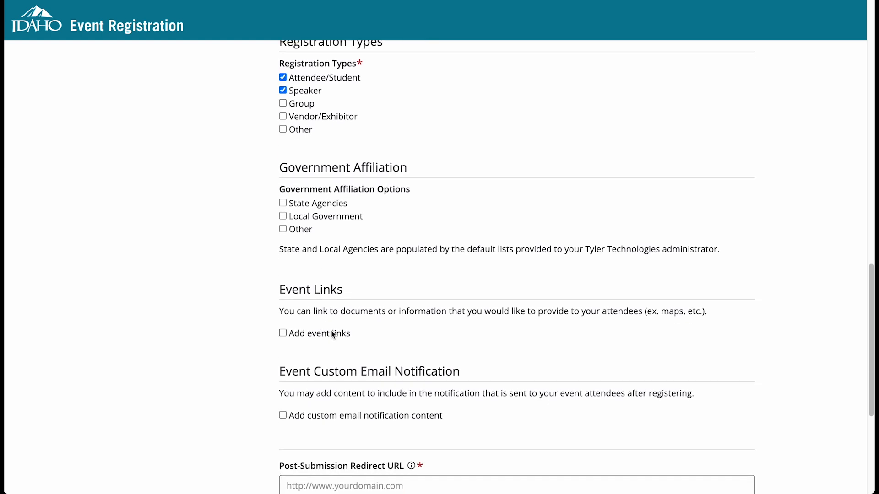
scroll(332, 333, down, 1)
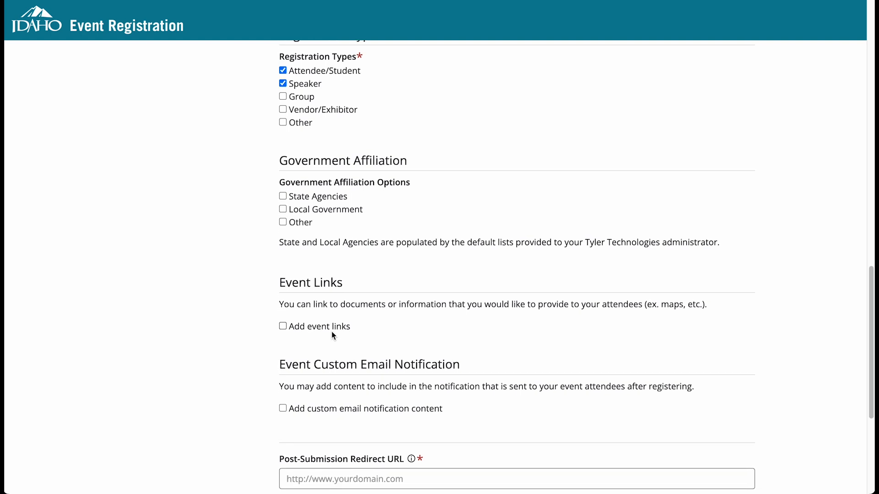
scroll(333, 336, down, 4)
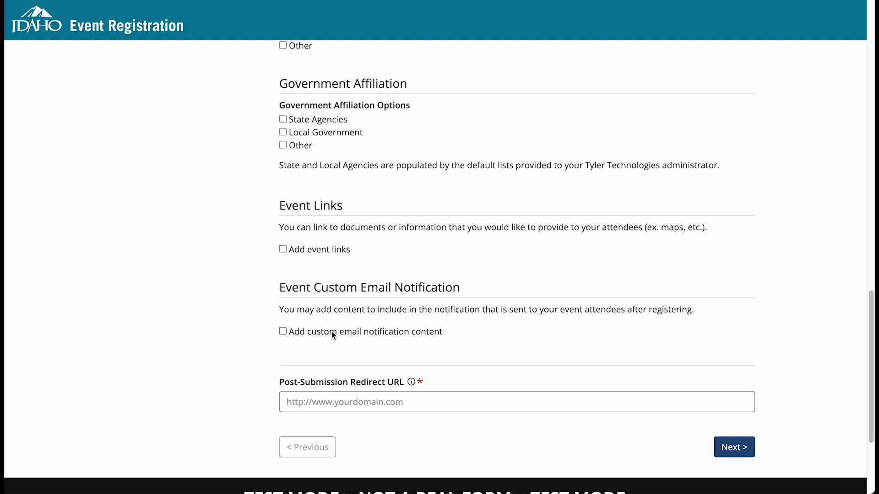
click(333, 336)
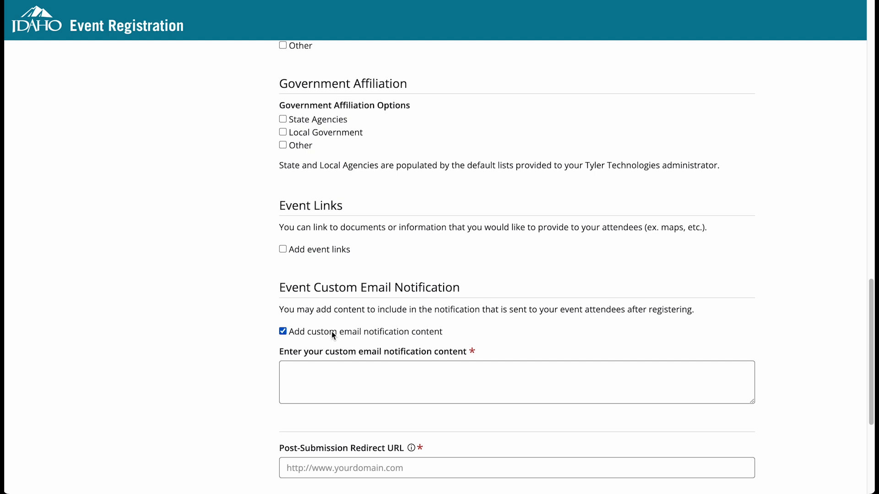
click(328, 369)
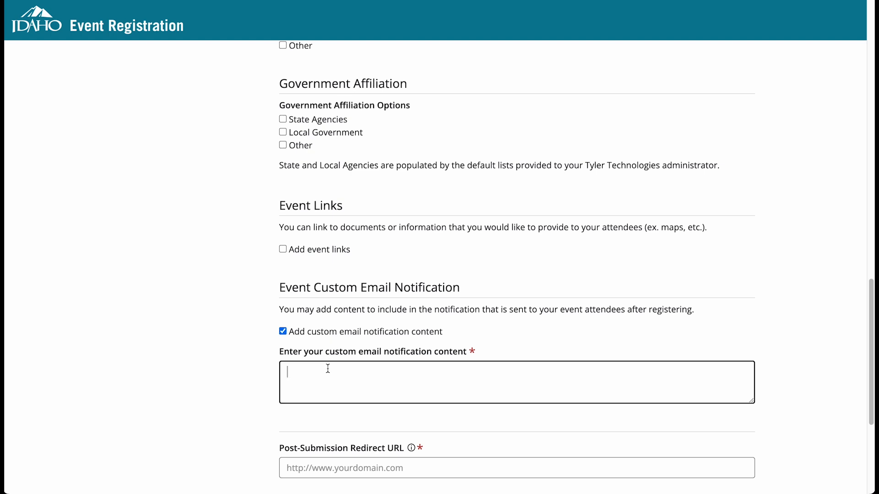
text(Please contact Jane Doe with more information at )
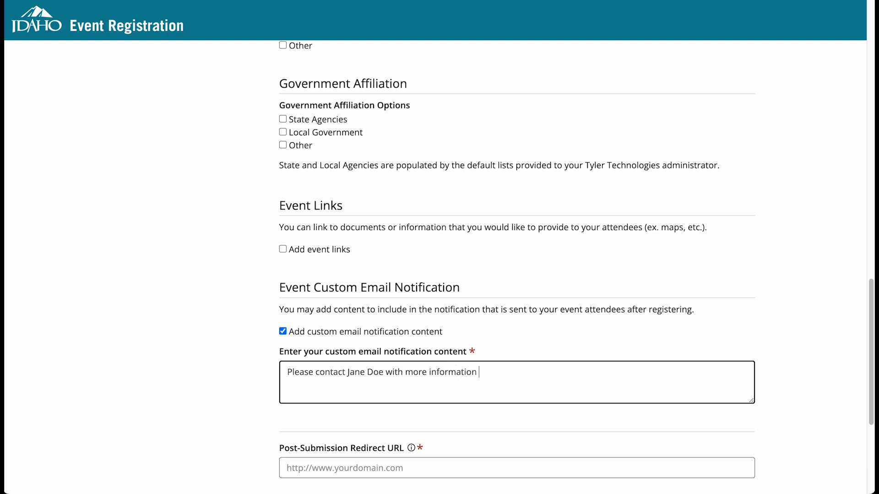
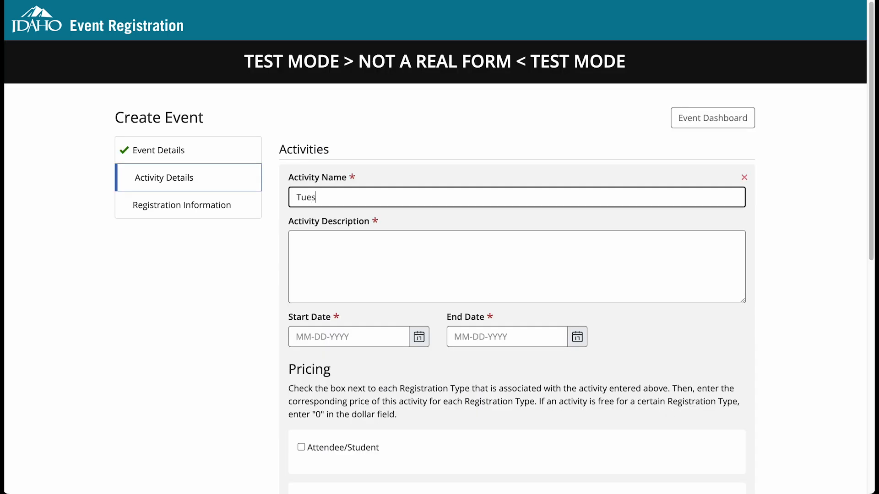
Name the activity "Tuesday, September 10th" and describe it with the lines "8am: Breakfast & Registration" and "9am: Keynote Speaker".
text(day, September 10th)
click(406, 243)
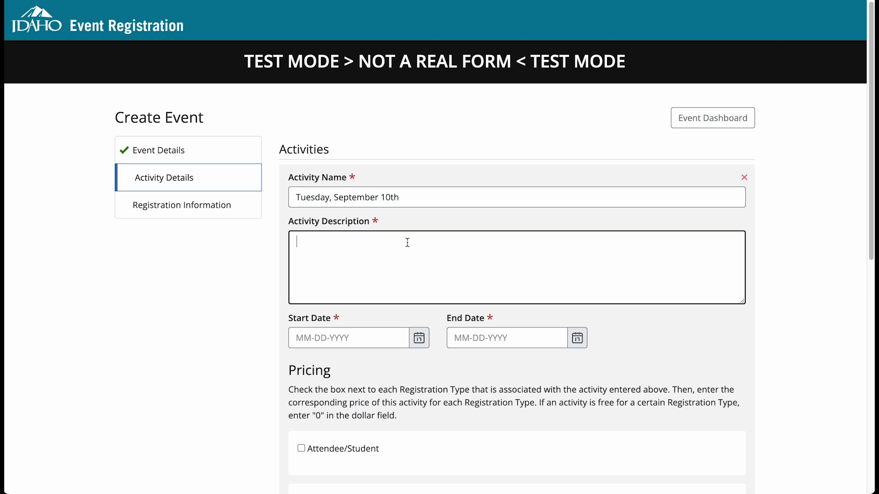
text(Keynote Speaker)
click(296, 242)
text(9am:)
click(296, 241)
text(8am:)
key(Return)
key(Left)
text(Breakfast & Registration)
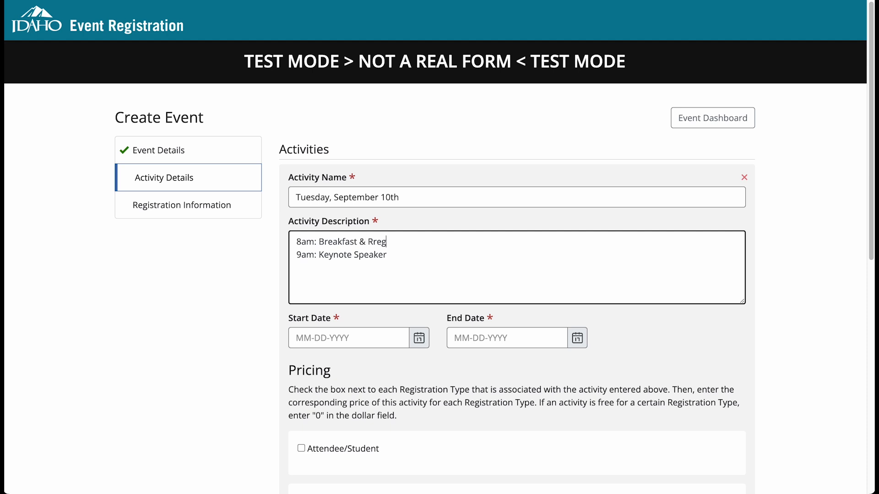
Add the lines "10:30am: Breakouts", "Noon: Lunch" and "1pm: Breakouts" to the end of the activity description.
key(Down)
key(Return)
text(10:30am)
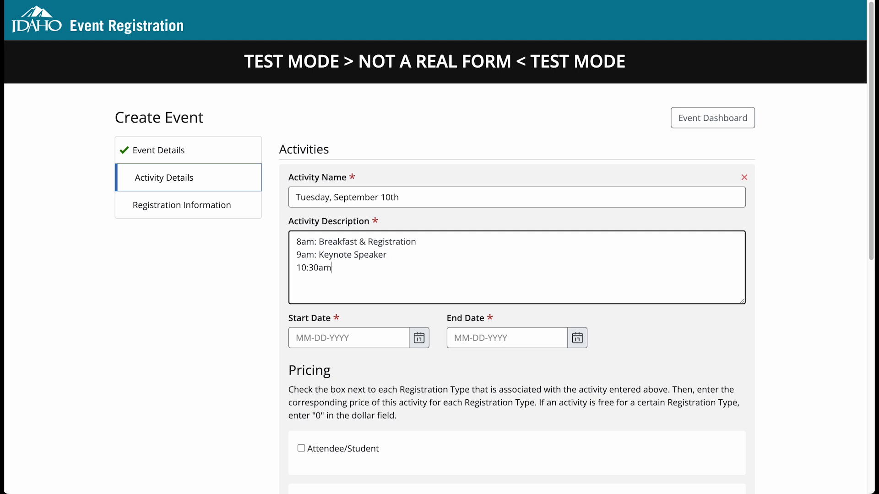
text(: Breakouts)
key(Return)
text(Noon: Lunch)
key(Return)
text(1:00pm)
key(BackSpace)
key(BackSpace)
key(BackSpace)
key(BackSpace)
key(BackSpace)
text(pm: Breakouts)
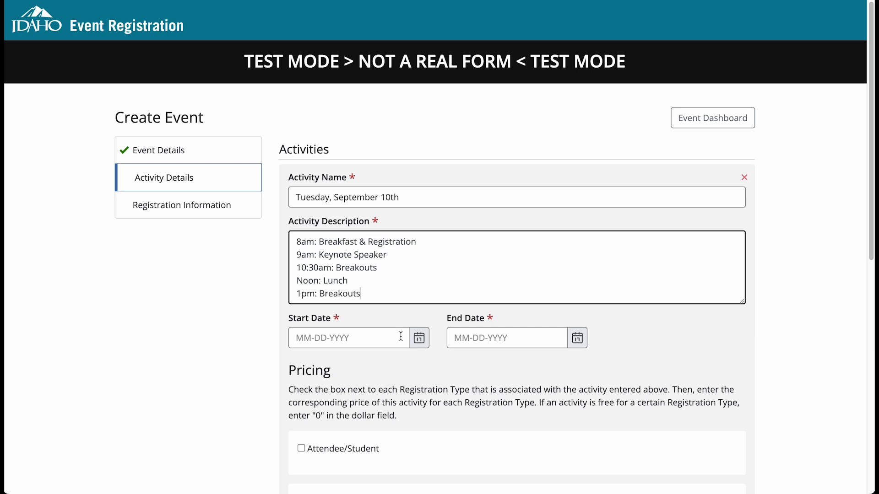
Set both the start date and the end date of the activity to 09-10-2024.
click(419, 338)
click(457, 167)
click(353, 224)
click(577, 338)
click(511, 224)
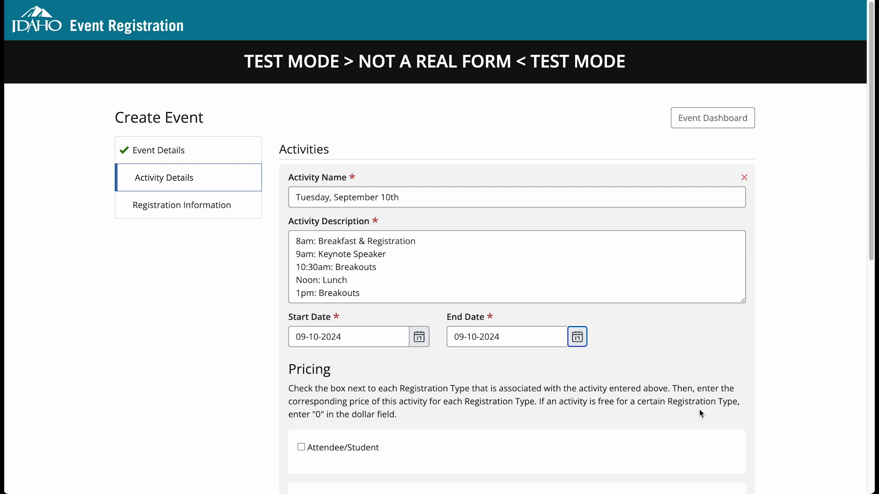
Price the activity at 50 and 65 for Attendee/Student and 0 for Speaker, and enter 30 in the field below the pricing.
scroll(699, 414, down, 3)
click(353, 296)
click(521, 308)
text(50)
key(Tab)
text(65)
click(335, 366)
click(554, 377)
text(0)
key(Tab)
text(0)
scroll(458, 343, down, 5)
click(384, 282)
text(30)
Continue to the registration information and request Company Name, Mailing Address and Phone from registrants.
click(334, 344)
click(442, 365)
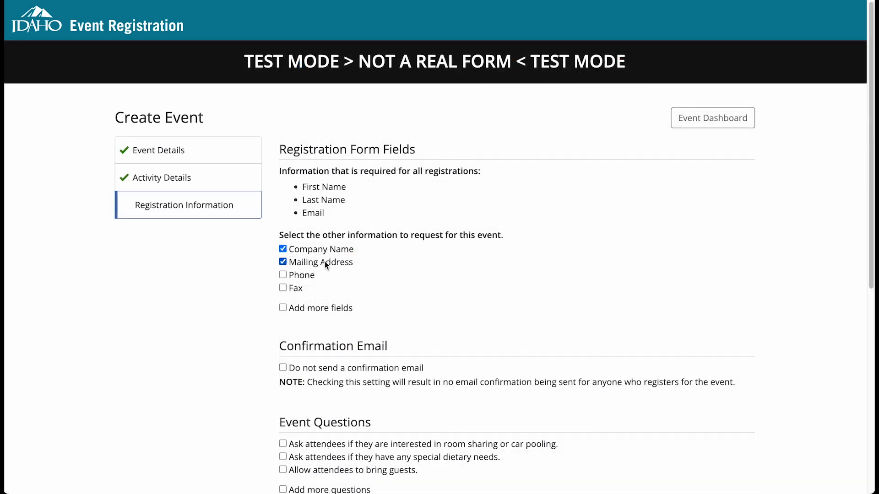
click(317, 275)
Add a custom event question "Favorite Color?" with the answer type Text.
scroll(353, 278, down, 1)
scroll(355, 280, down, 4)
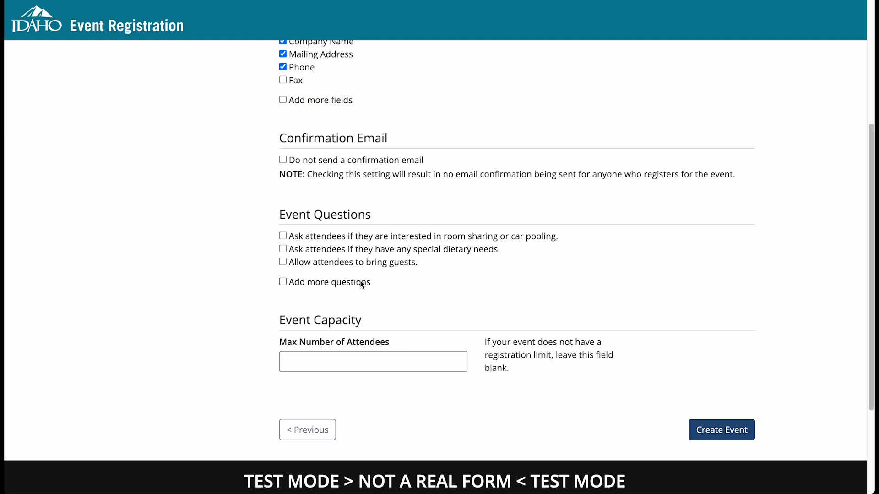
click(362, 284)
click(365, 328)
text(Favorite Color?)
click(658, 329)
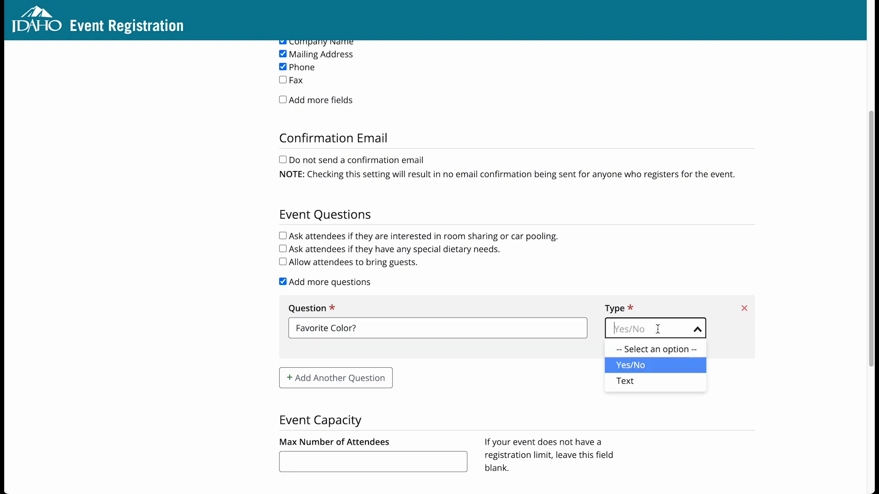
click(659, 381)
scroll(661, 386, down, 3)
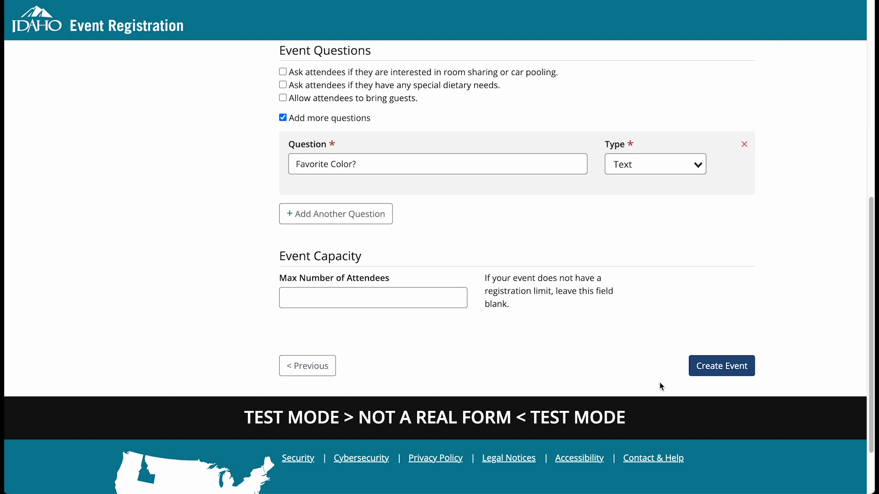
Ask attendees about special dietary needs, then submit and confirm the new event.
click(735, 366)
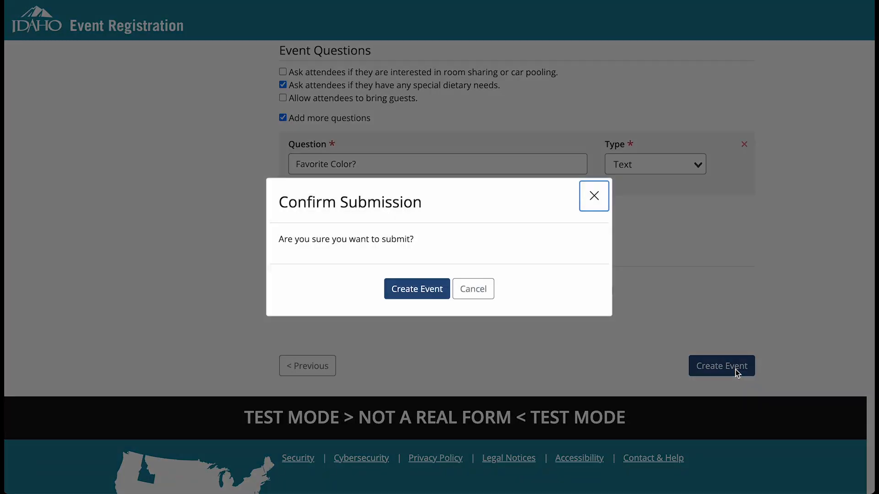
click(416, 291)
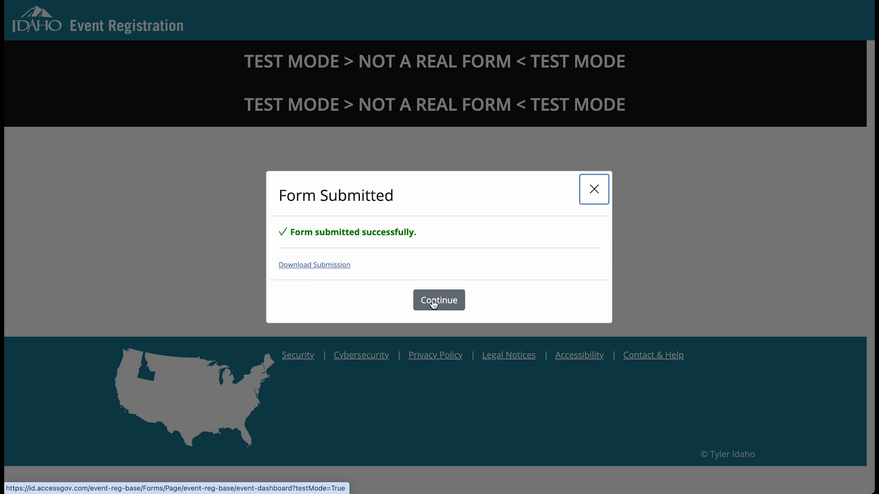
click(433, 302)
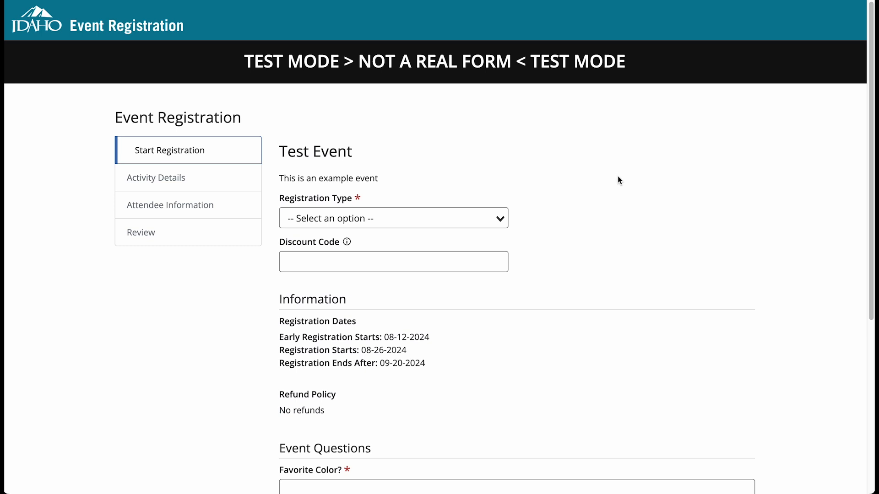
Set the registration type to Attendee/Student and apply the discount code test123.
click(414, 220)
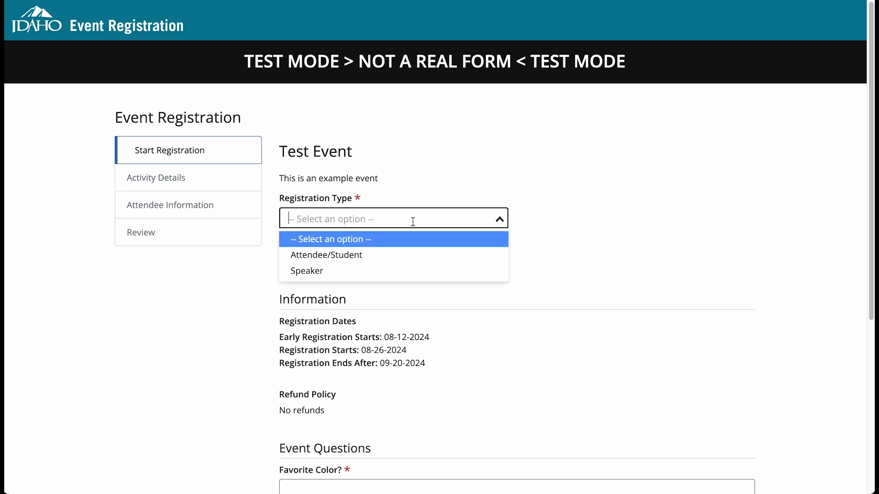
click(370, 261)
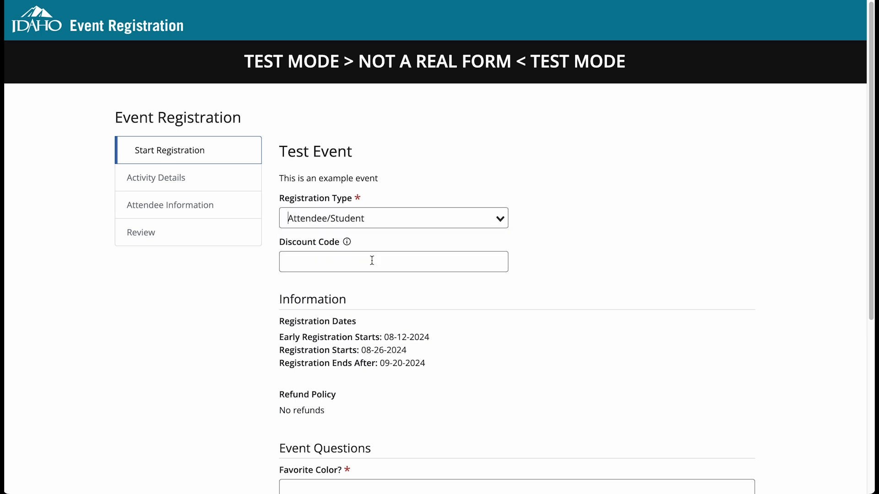
click(376, 260)
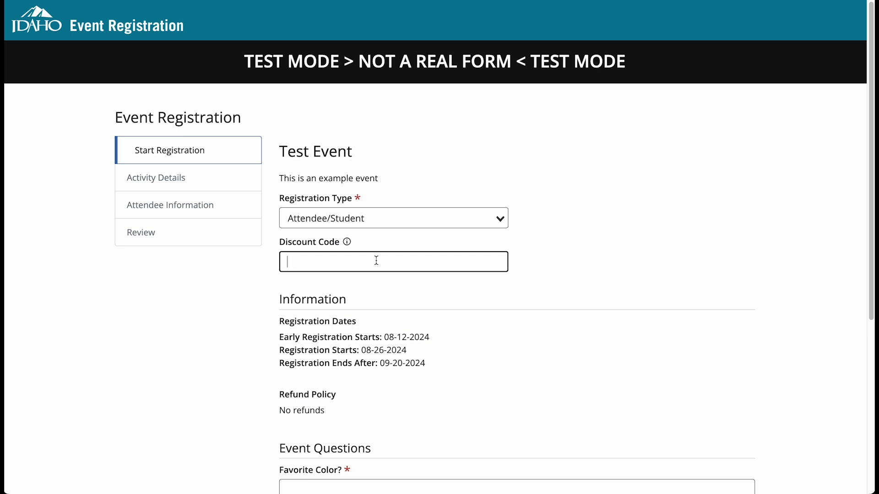
text(test123)
key(Return)
click(558, 354)
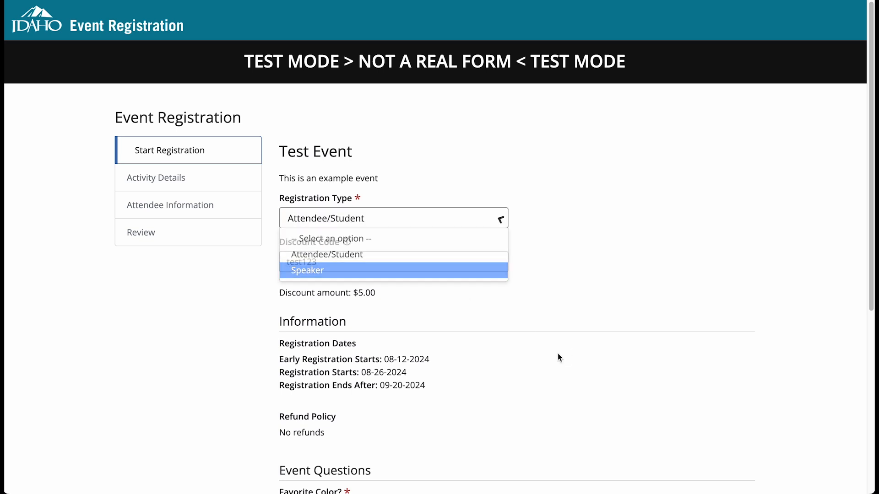
Answer the "Favorite Color?" event question and continue to the activity details.
scroll(430, 230, down, 3)
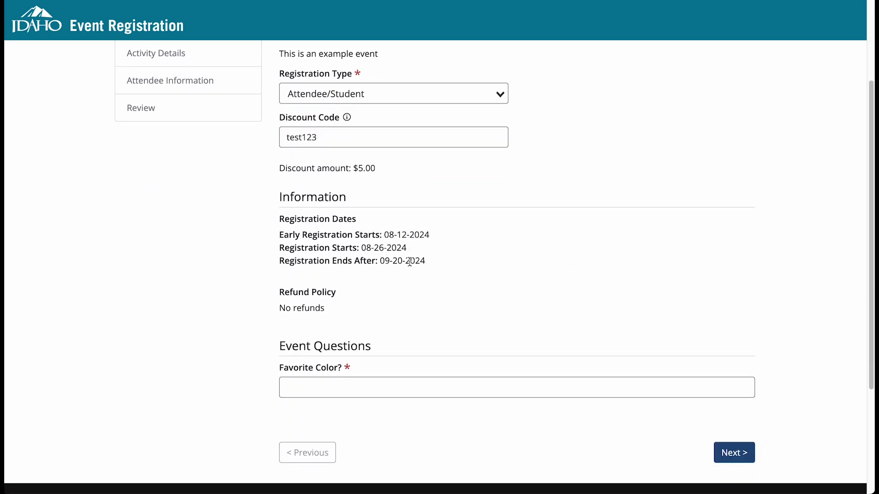
scroll(428, 257, down, 1)
scroll(458, 279, down, 3)
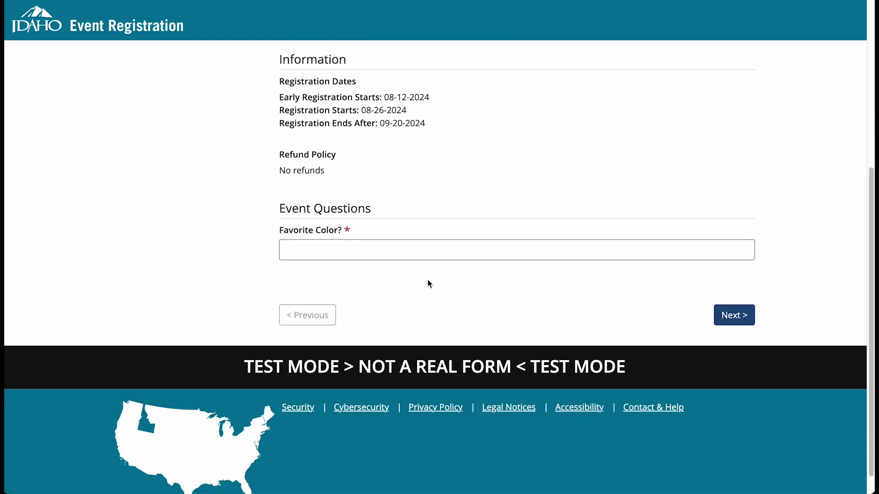
click(328, 252)
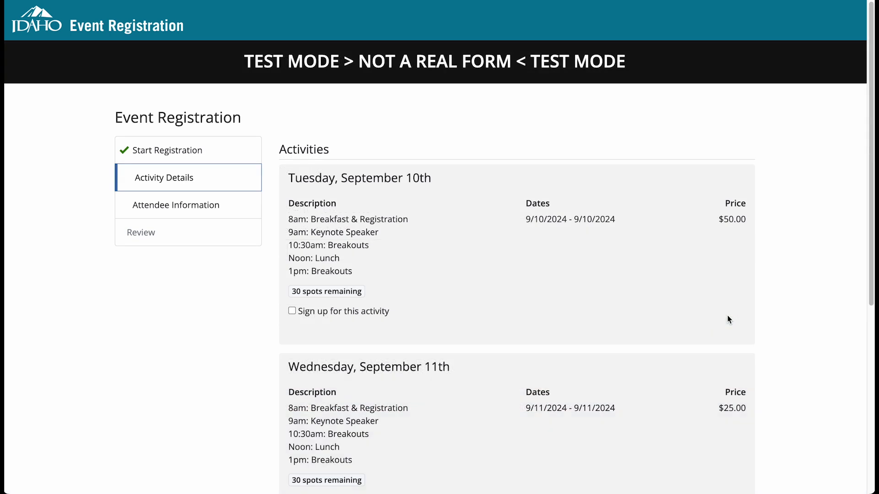
Sign up for the Tuesday, September 10th and Wednesday, September 11th activities and continue to the attendee information.
scroll(722, 312, down, 1)
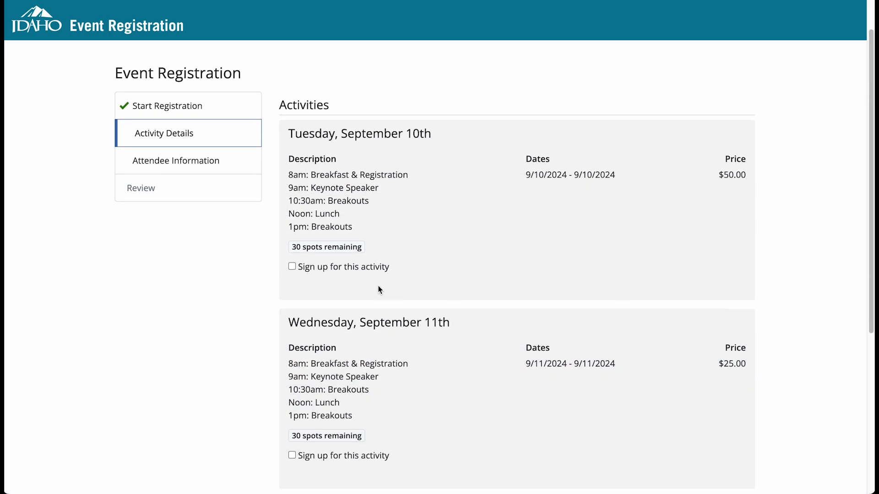
scroll(375, 280, down, 1)
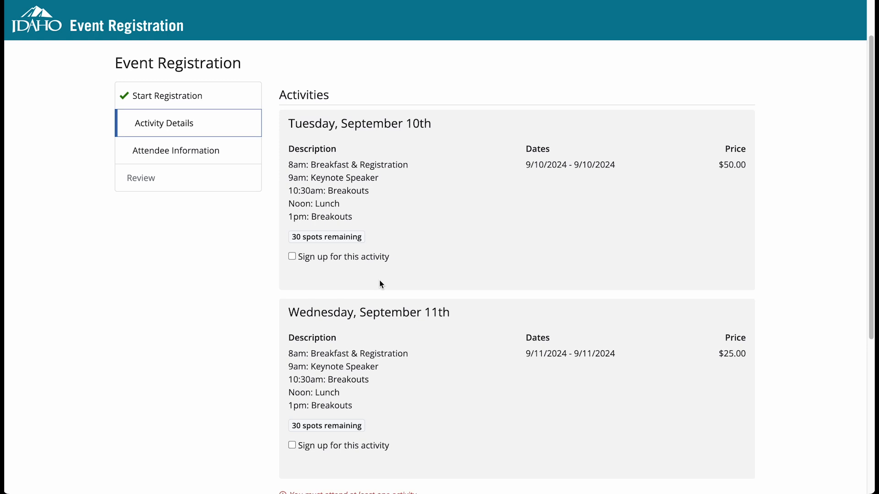
click(292, 255)
click(292, 444)
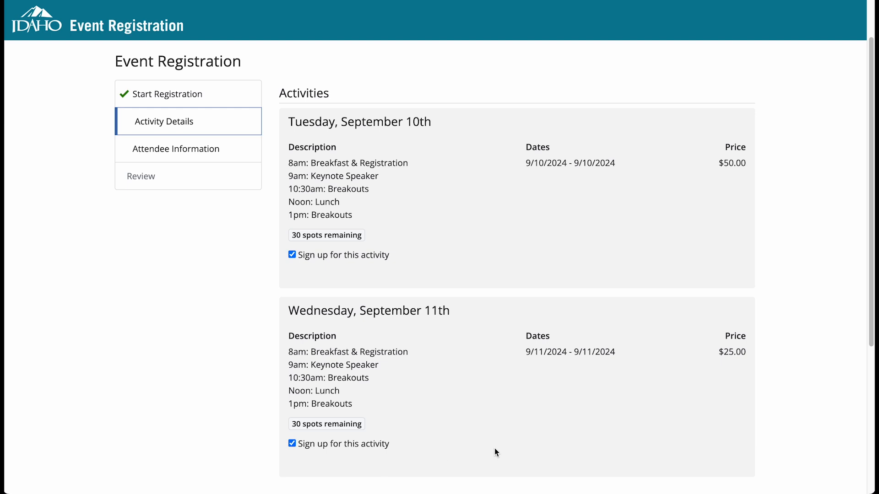
scroll(495, 452, down, 5)
click(730, 375)
Enter the attendee's first and last name.
click(391, 180)
text(Jane)
key(Tab)
text(Doe)
key(Tab)
Fill in the attendee's full mailing address, including suite, city, state and zip code.
key(Tab)
key(Tab)
key(Tab)
key(Down)
key(Tab)
Enter Tyler Technologies as the company name and fill in the attendee's email, email confirmation and phone number.
key(Tab)
text(Tyler Technologies)
key(Tab)
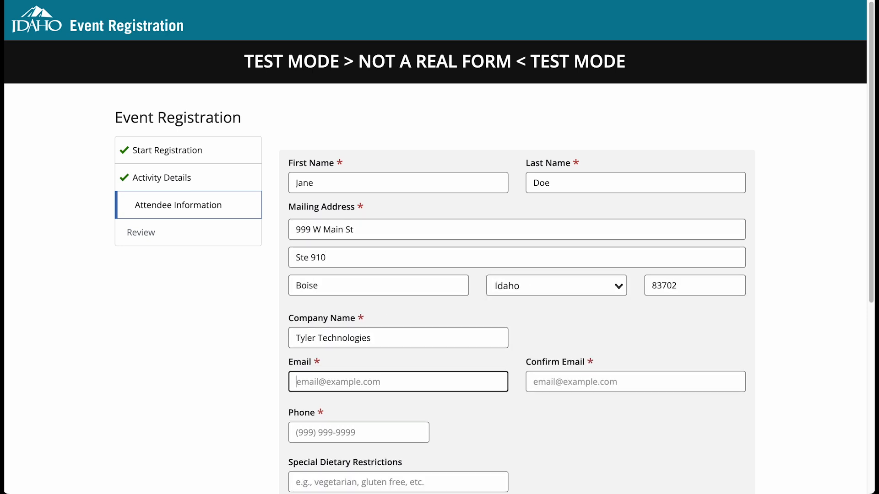
key(Tab)
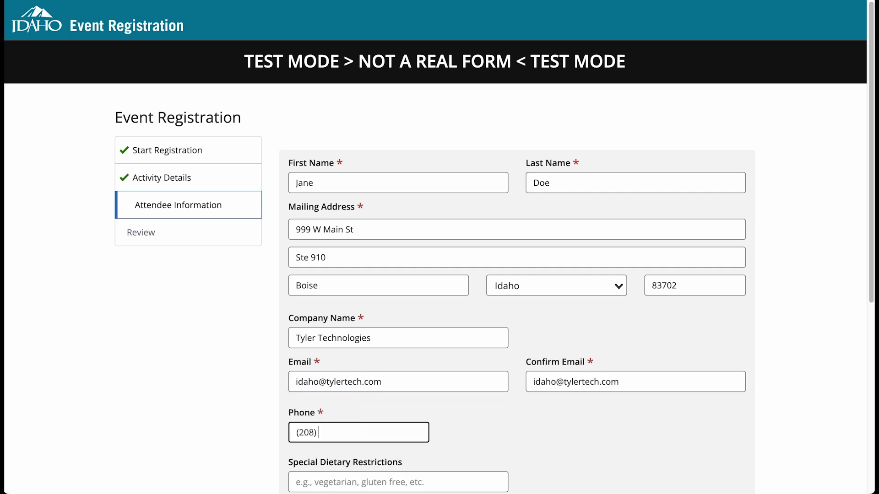
Enter "gluten free" as the special dietary restriction and continue to the registration review.
key(Tab)
text(gluten free)
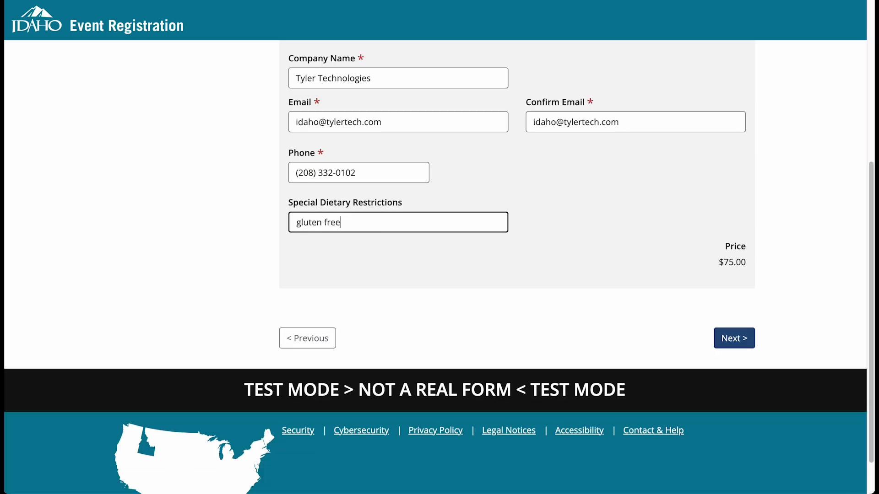
key(Return)
Review the registration details and proceed to pay for the registration.
scroll(764, 252, down, 10)
scroll(765, 255, down, 2)
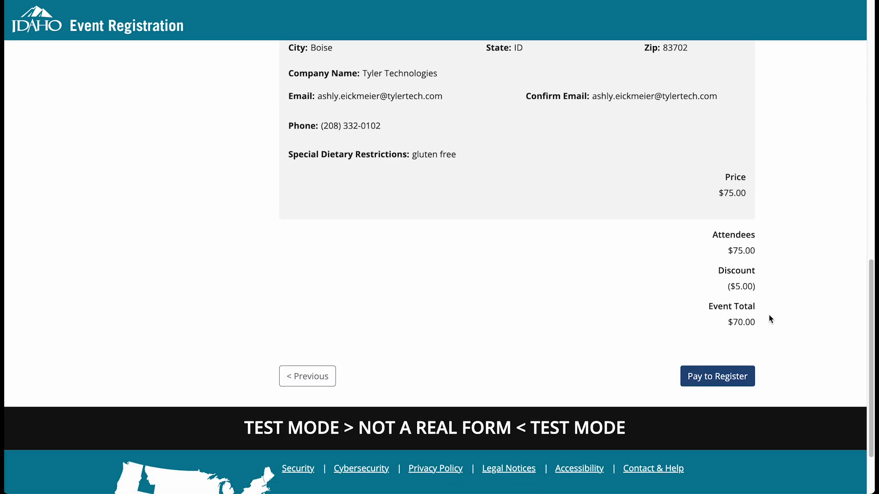
click(712, 381)
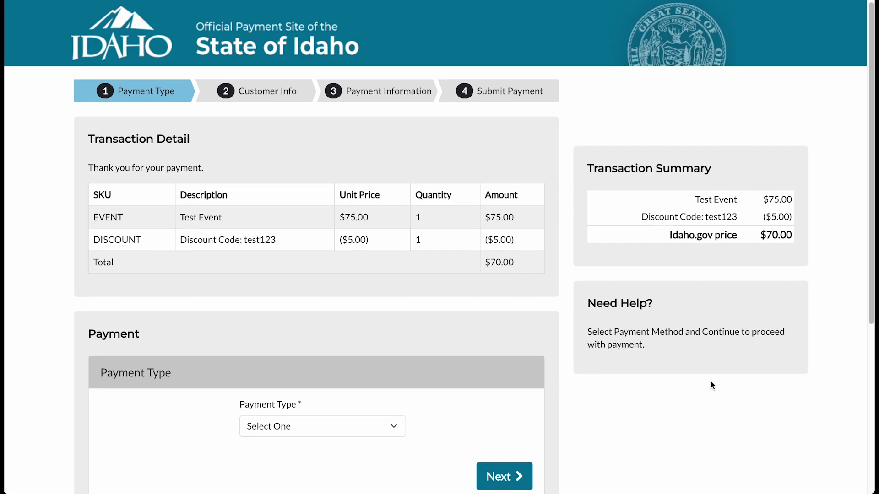
Choose a payment type, complete the Test Event payment and continue past the submission confirmation.
scroll(711, 385, down, 3)
click(335, 293)
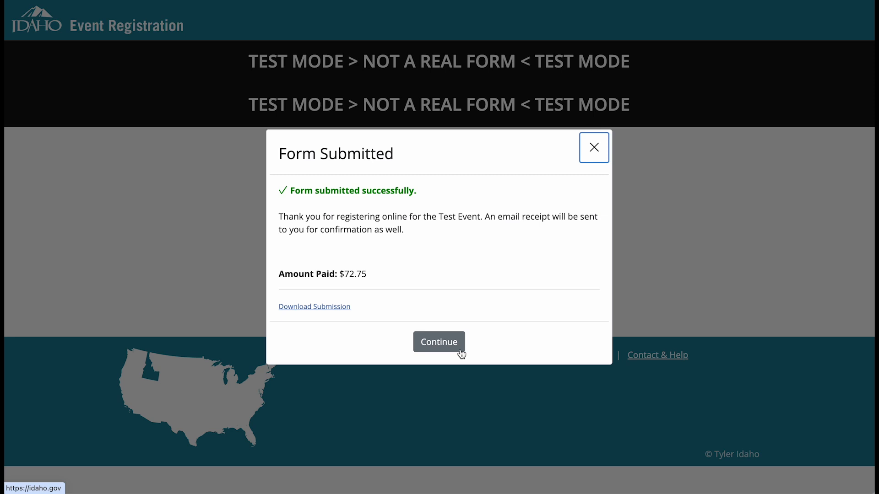
click(438, 343)
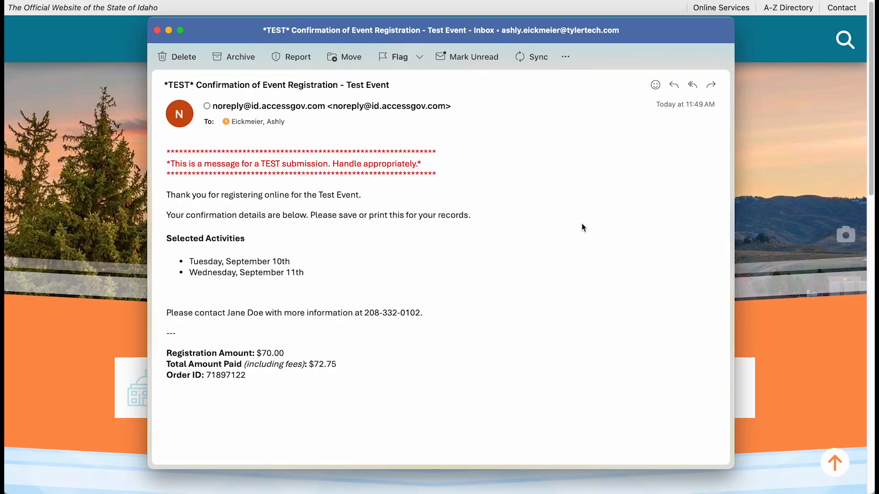